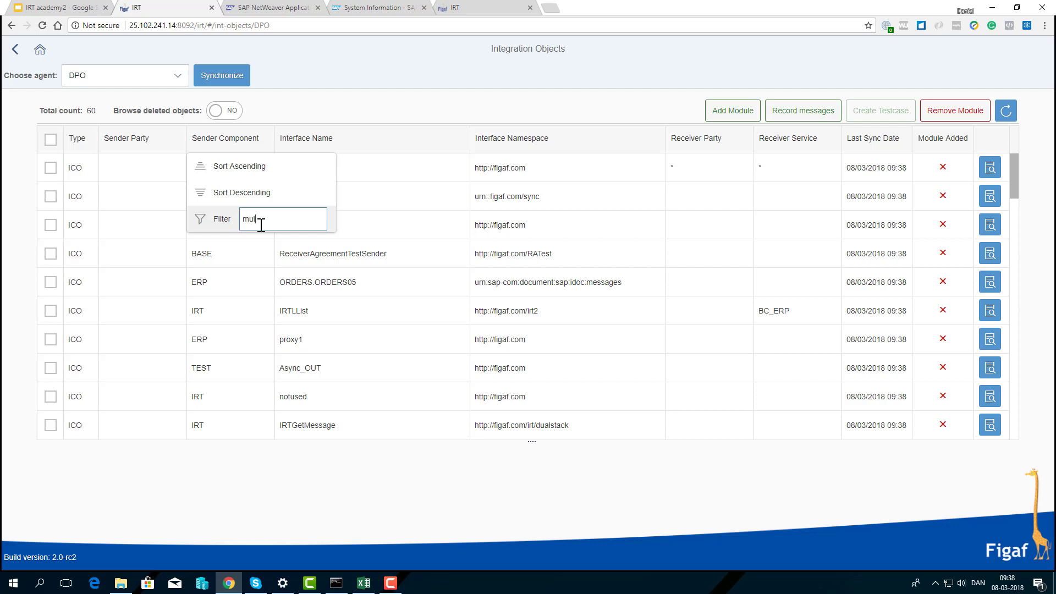
- Filter the integration objects by the sender component text "mult"
key(Return)
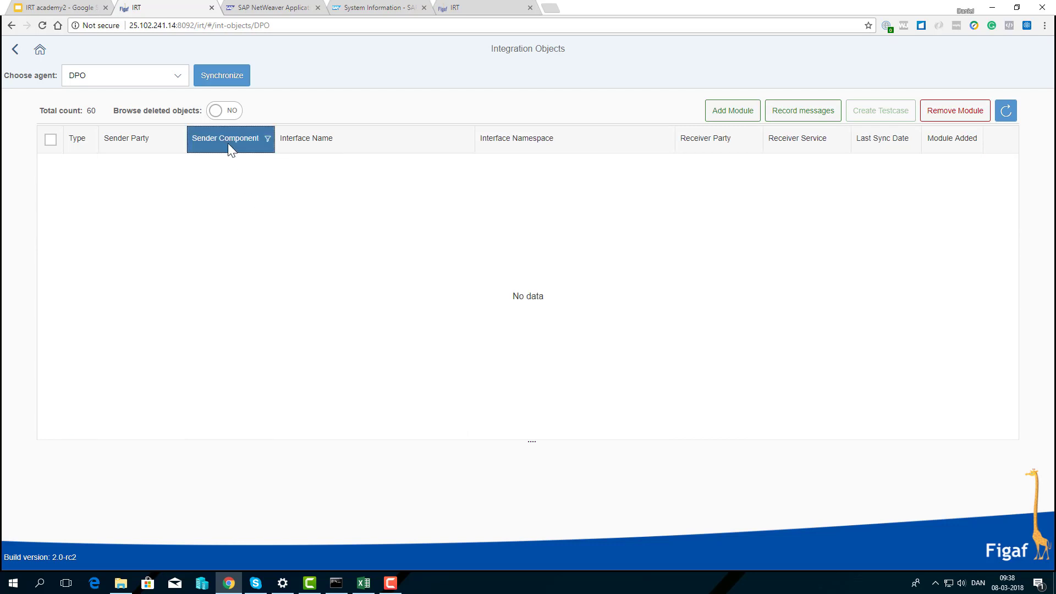
click(228, 144)
click(262, 225)
key(BackSpace)
text(t)
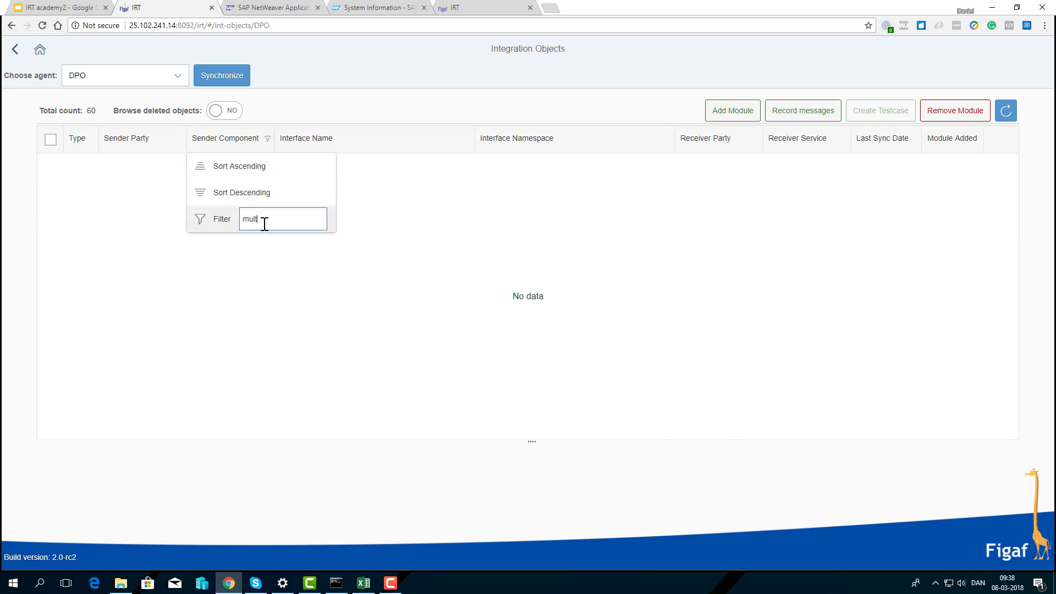
key(Return)
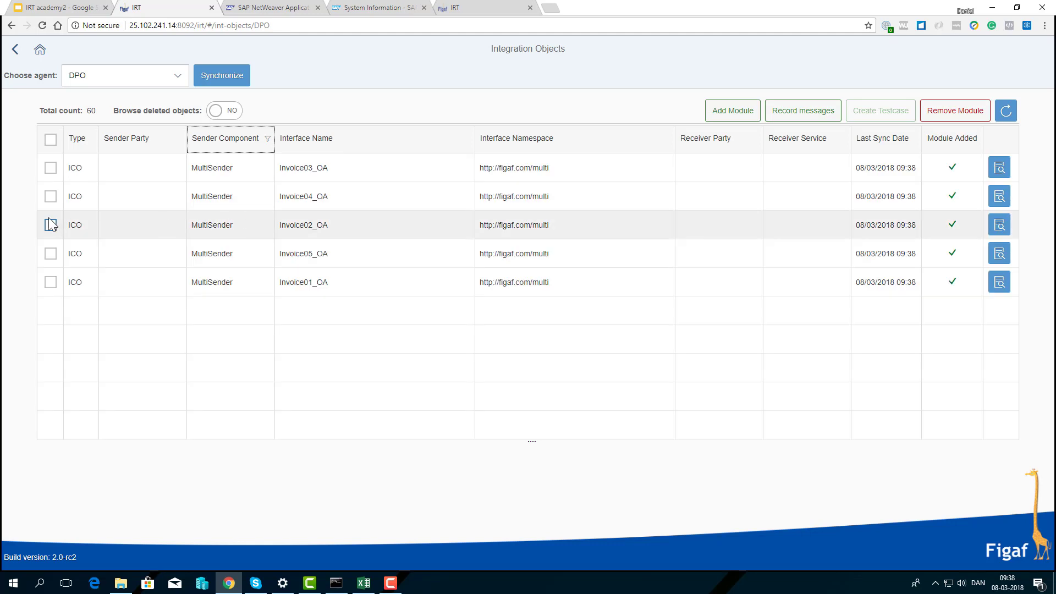
- Select the Invoice01_OA, Invoice02_OA, Invoice04_OA and Invoice05_OA objects and open a message recording request for them
click(50, 282)
click(50, 254)
click(50, 196)
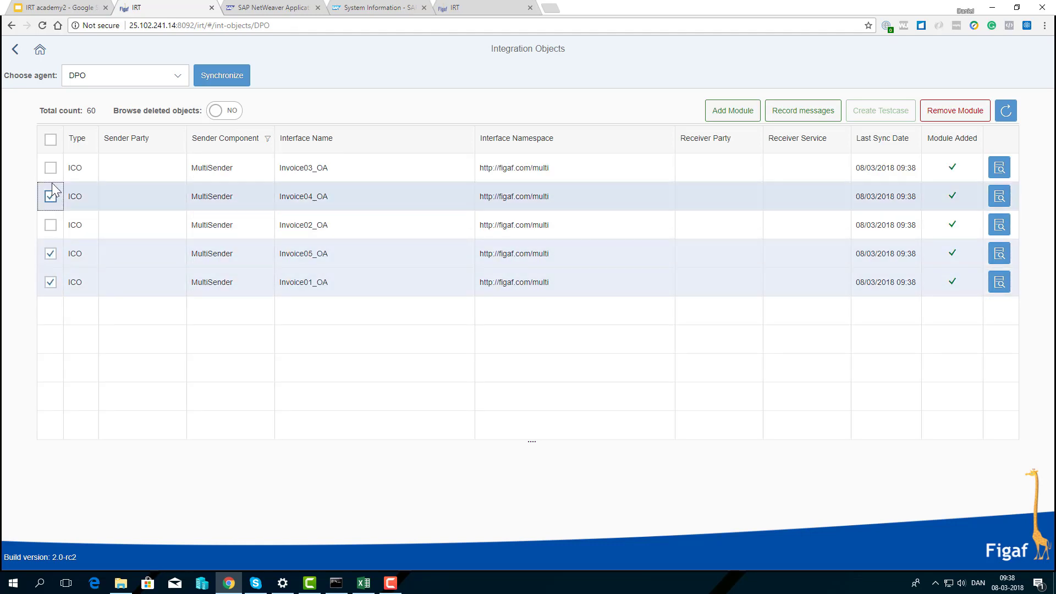
click(50, 225)
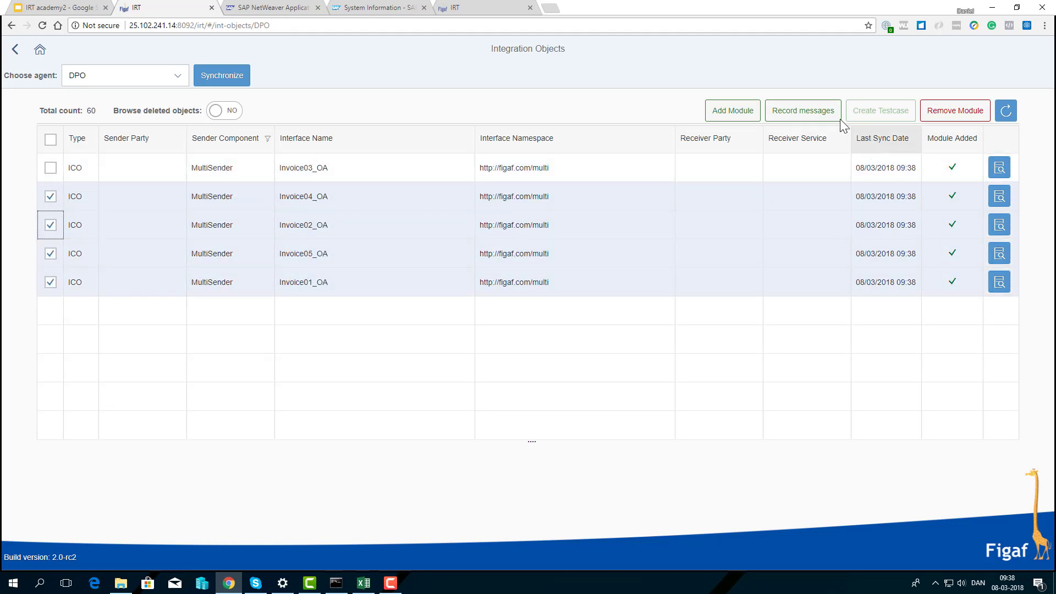
click(824, 112)
- Choose to create a new testing template titled "course" and set the global messages count to 6
click(101, 134)
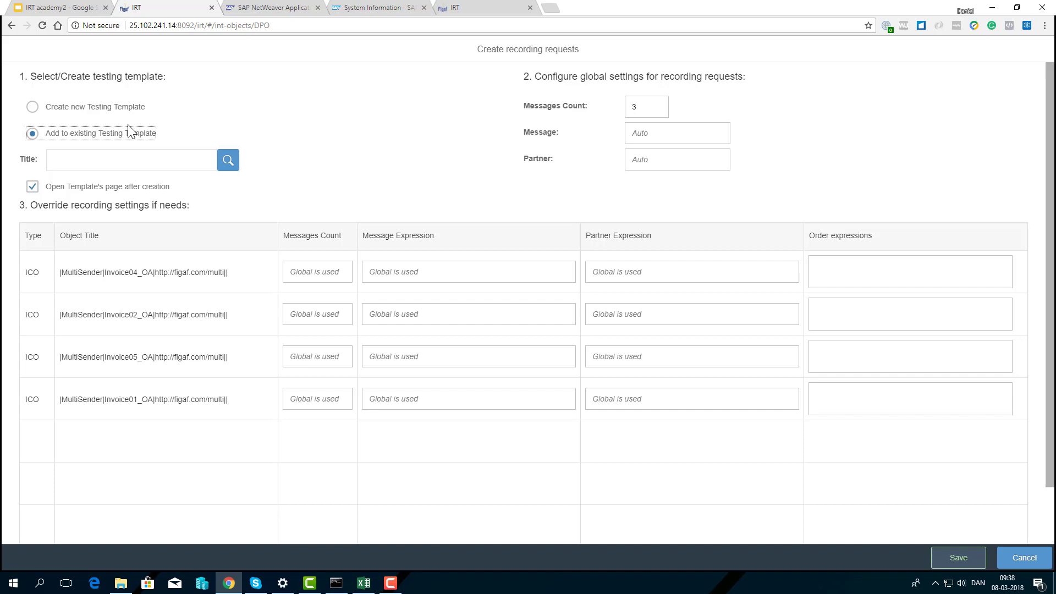
click(80, 110)
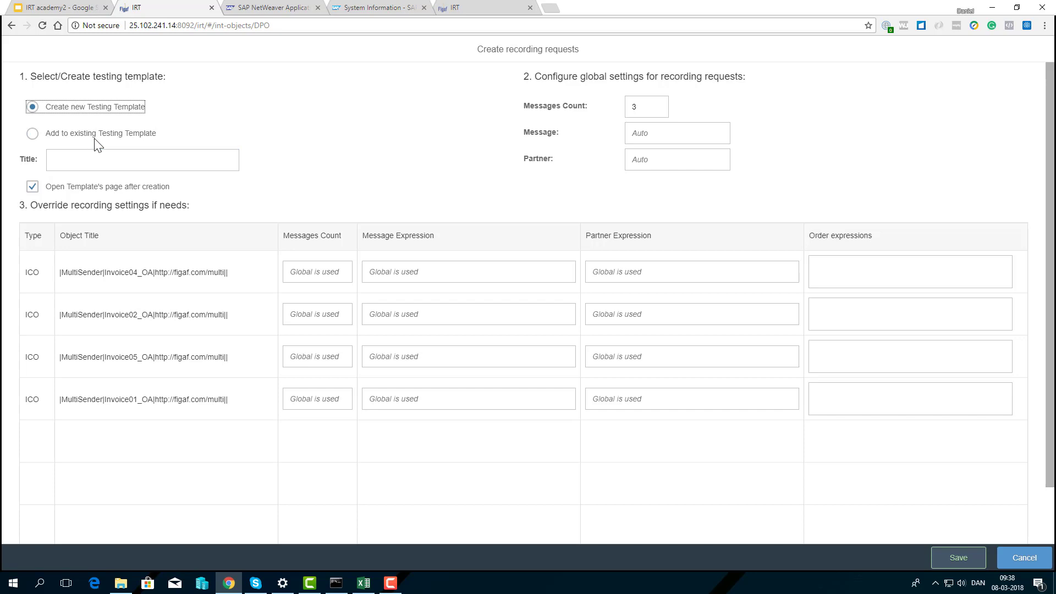
click(98, 167)
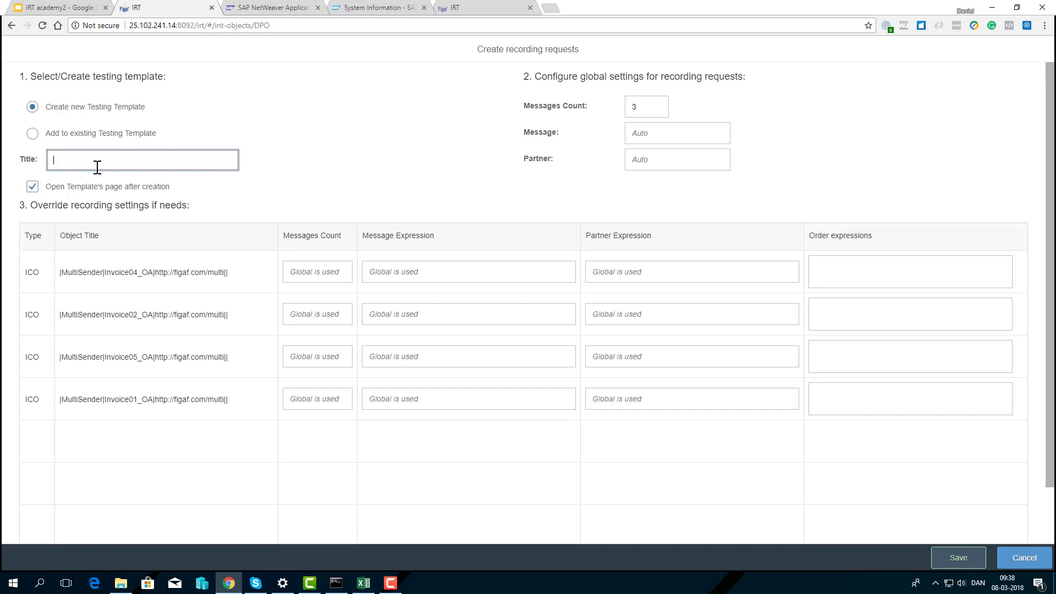
text(course)
click(655, 104)
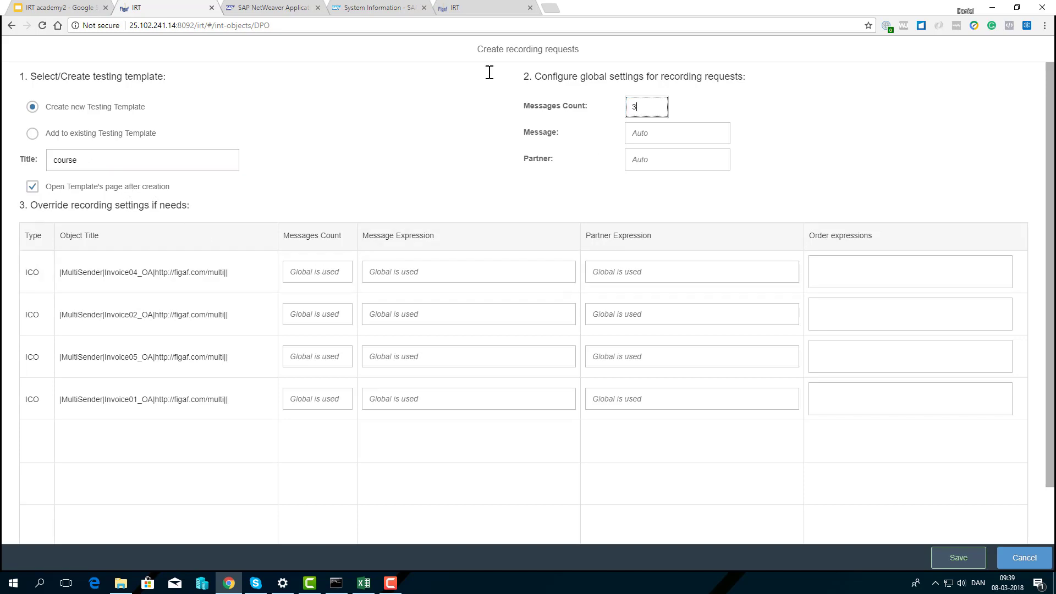
text(6)
- Override the Invoice04_OA settings with a messages count of 4 and partner expression //Seller, and save the recording requests
click(327, 272)
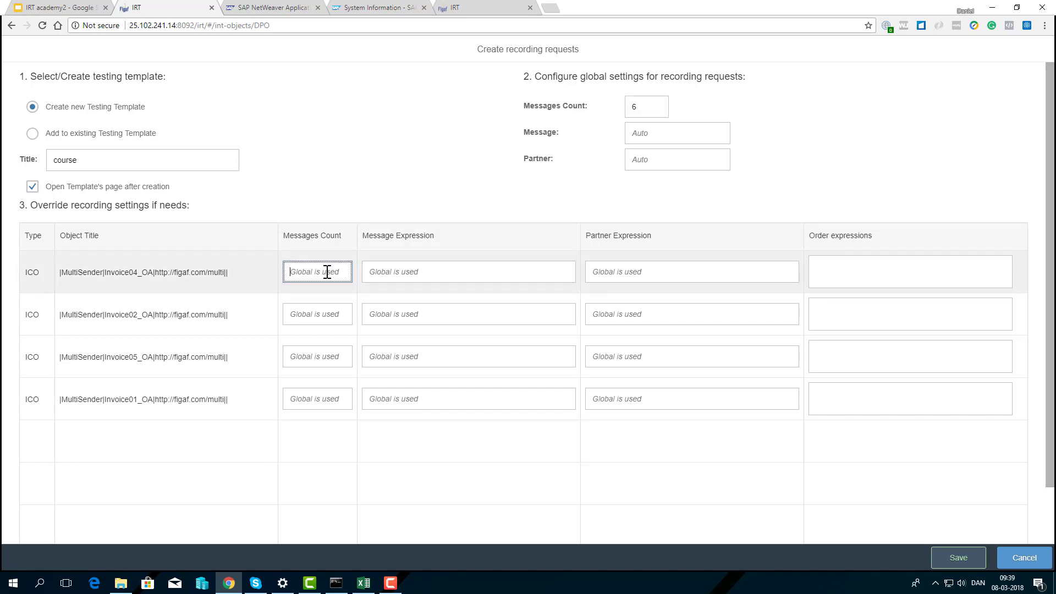
text(4)
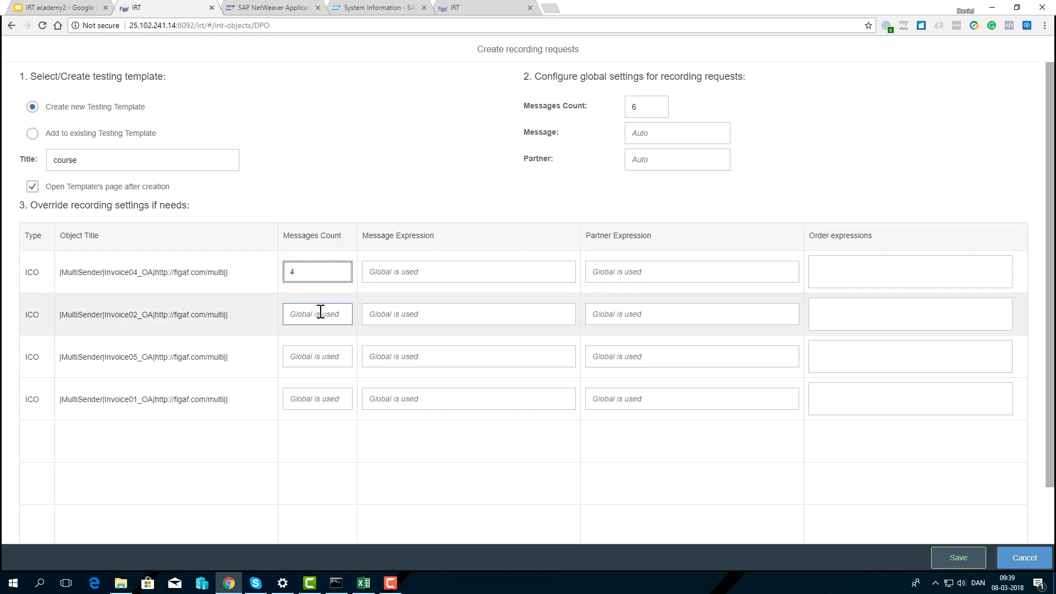
click(422, 278)
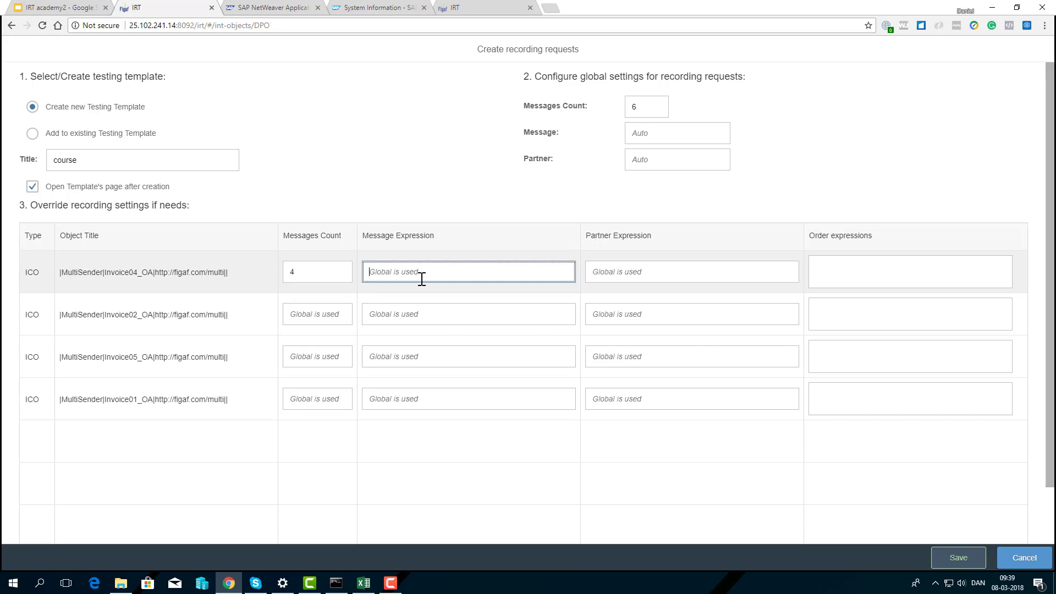
text(/)
key(BackSpace)
text(//Sekl)
key(ctrl+a)
key(ctrl+x)
key(Tab)
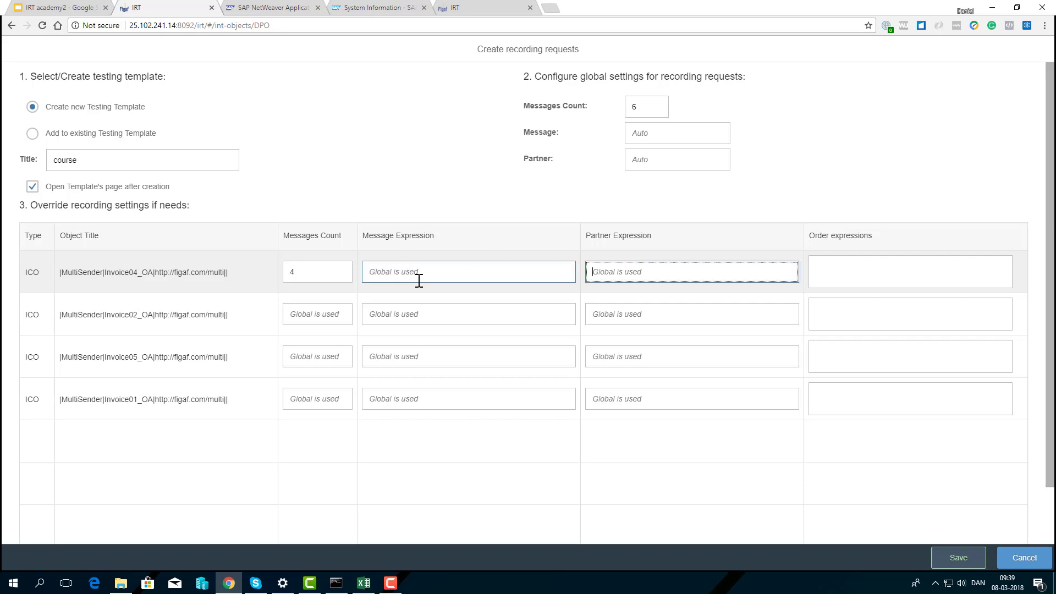
key(ctrl+v)
click(414, 311)
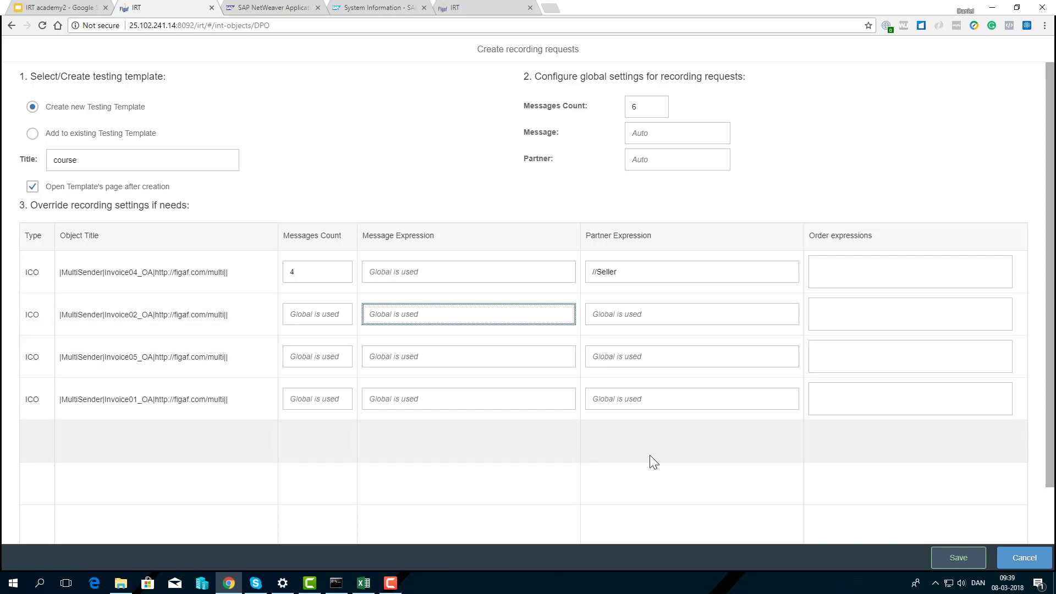
click(957, 558)
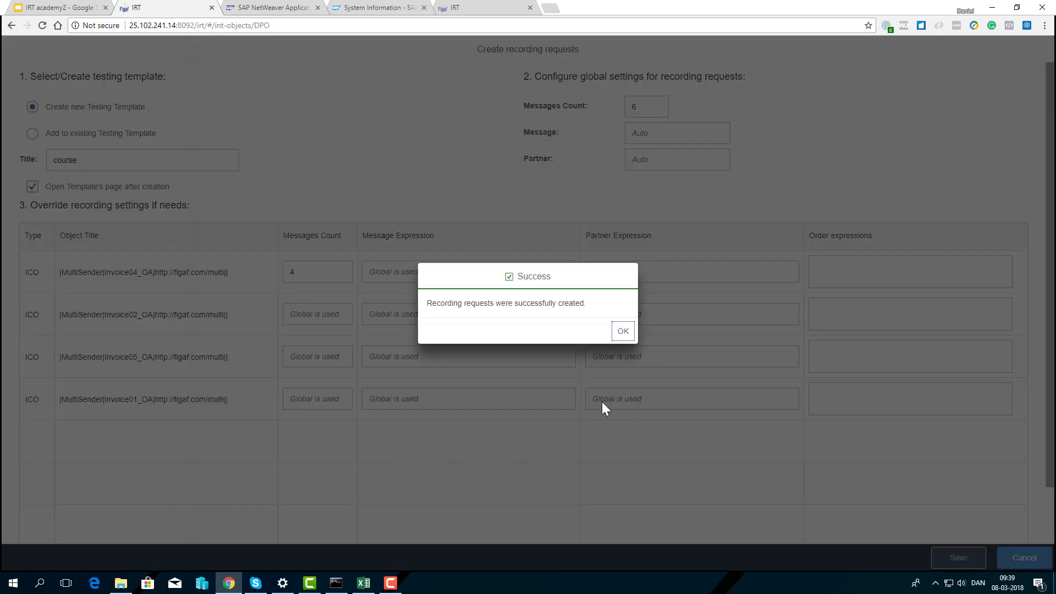
click(623, 332)
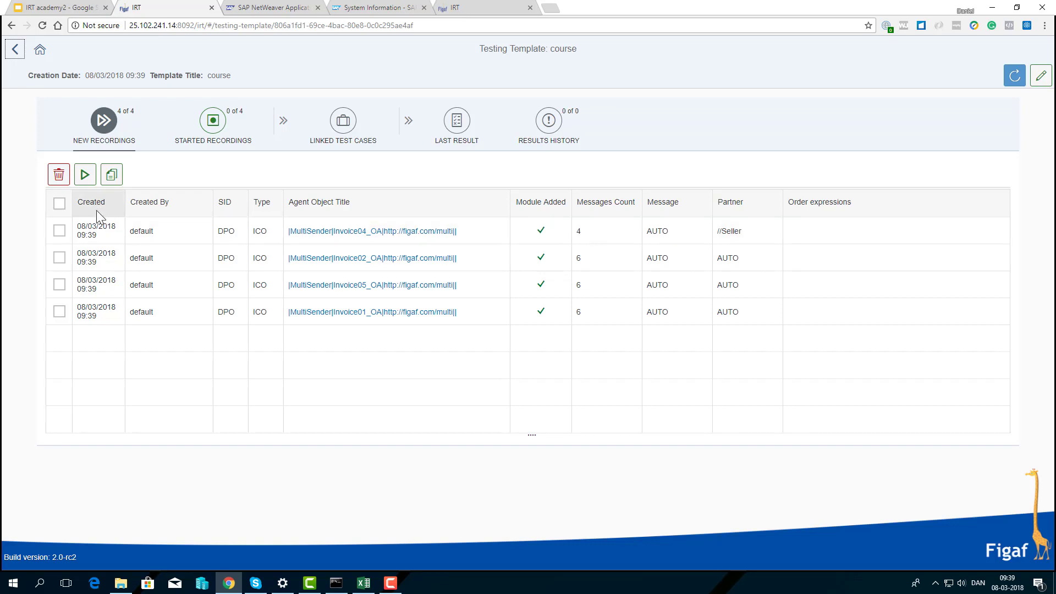
- Start all new recordings in the course template and open the list of started recordings
click(61, 203)
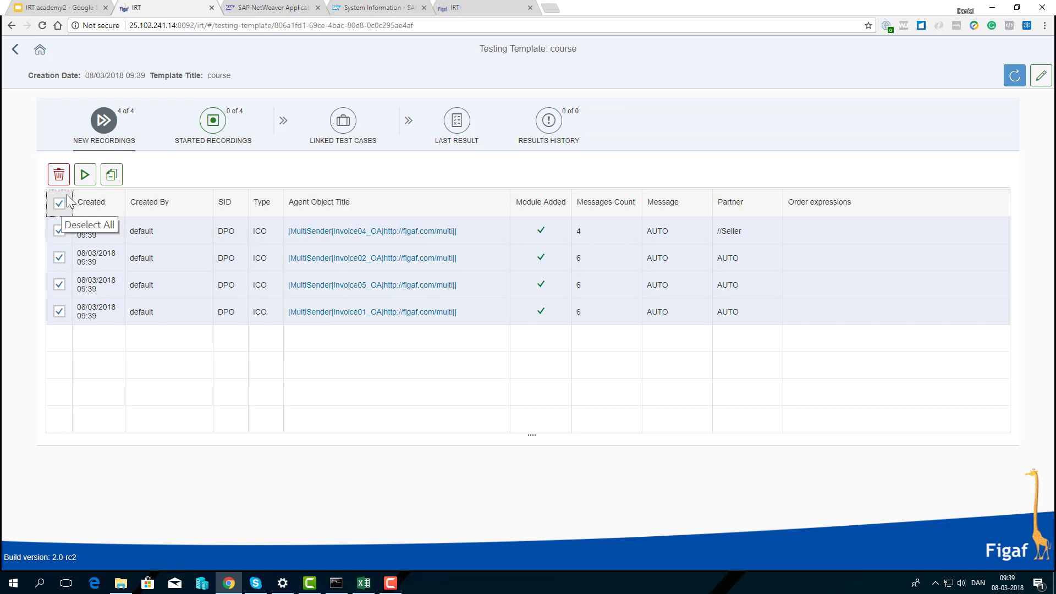
click(84, 175)
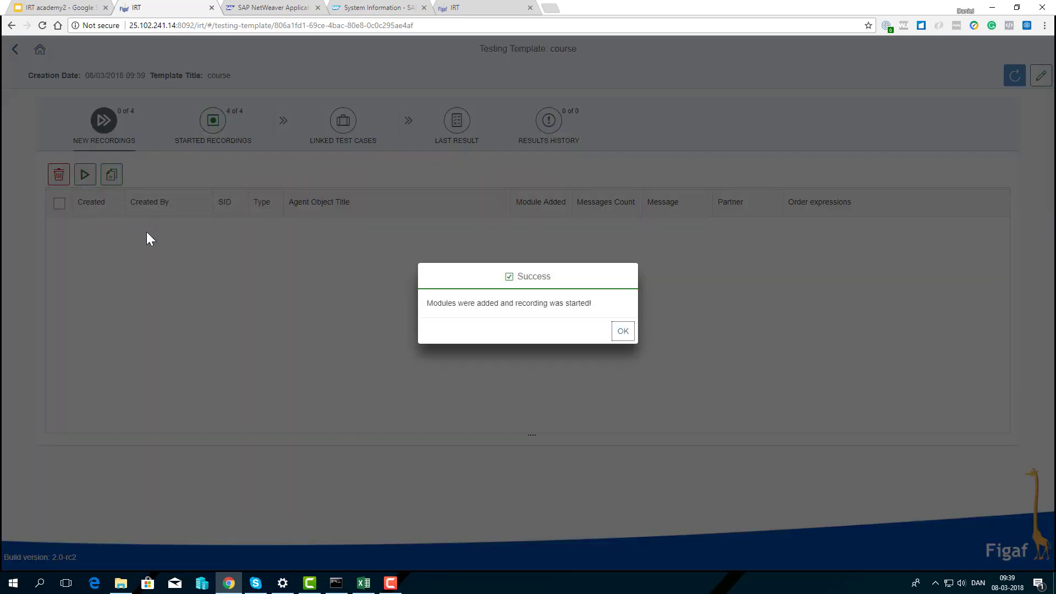
click(622, 331)
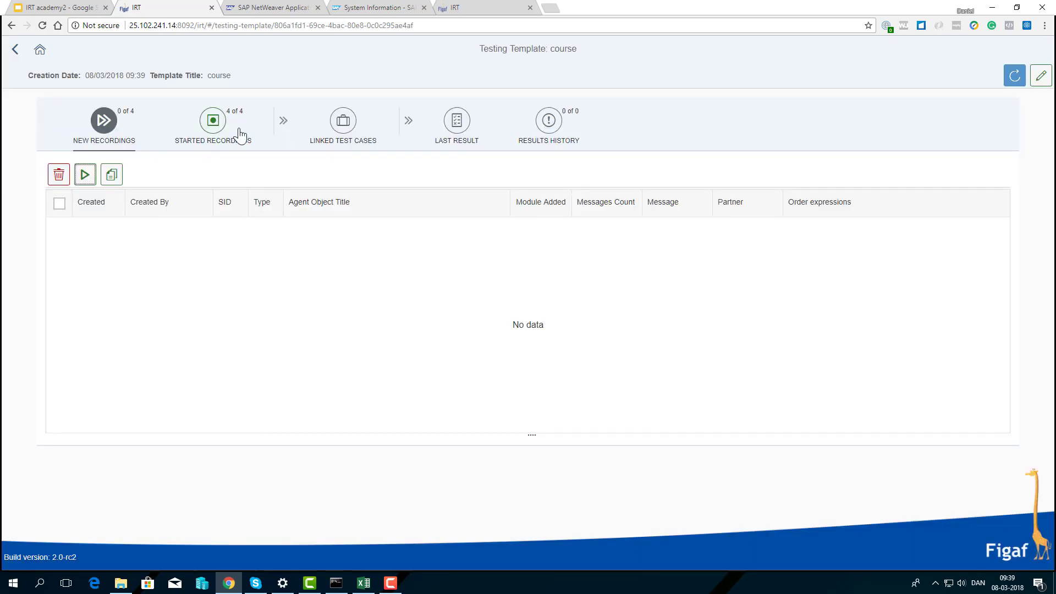
click(213, 119)
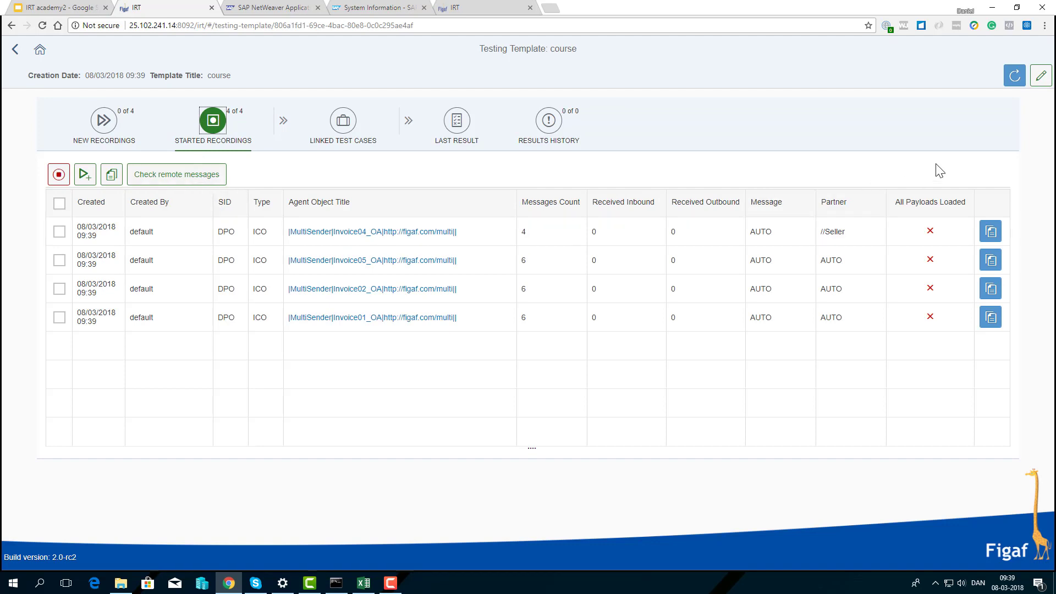
- Refresh the started recordings to check for received inbound and outbound messages
click(1013, 81)
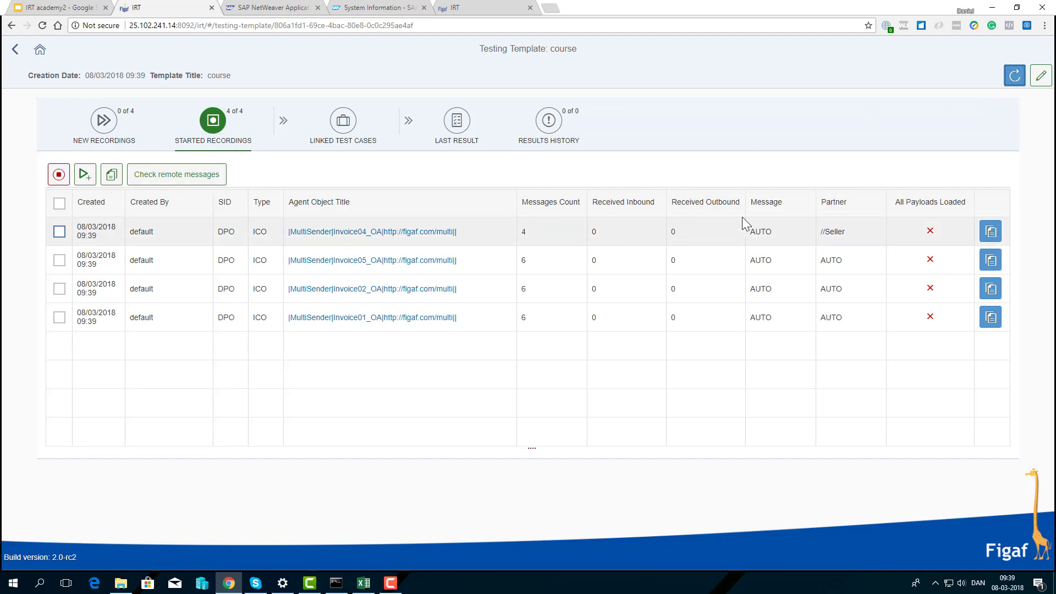
click(1018, 77)
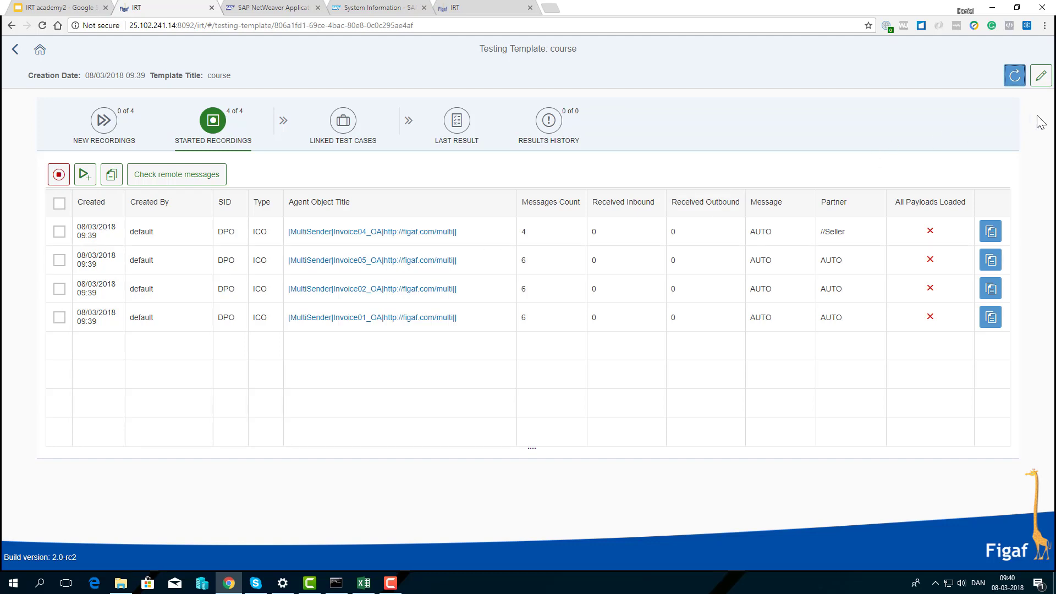
click(1013, 79)
- Create test cases from the Invoice01_OA and Invoice02_OA recordings and open the template's linked test cases
click(58, 318)
click(57, 297)
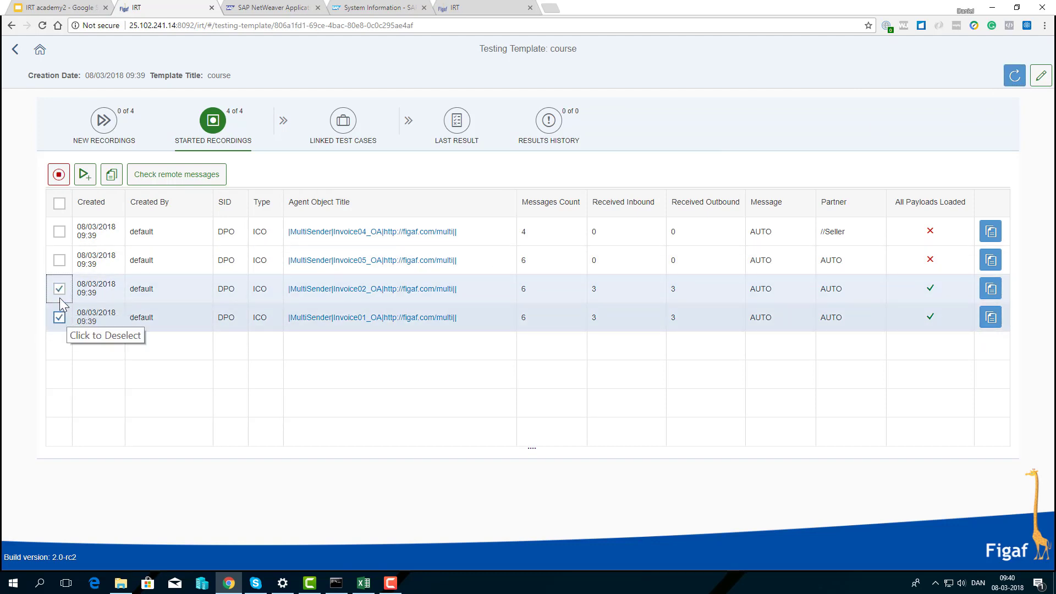
click(86, 175)
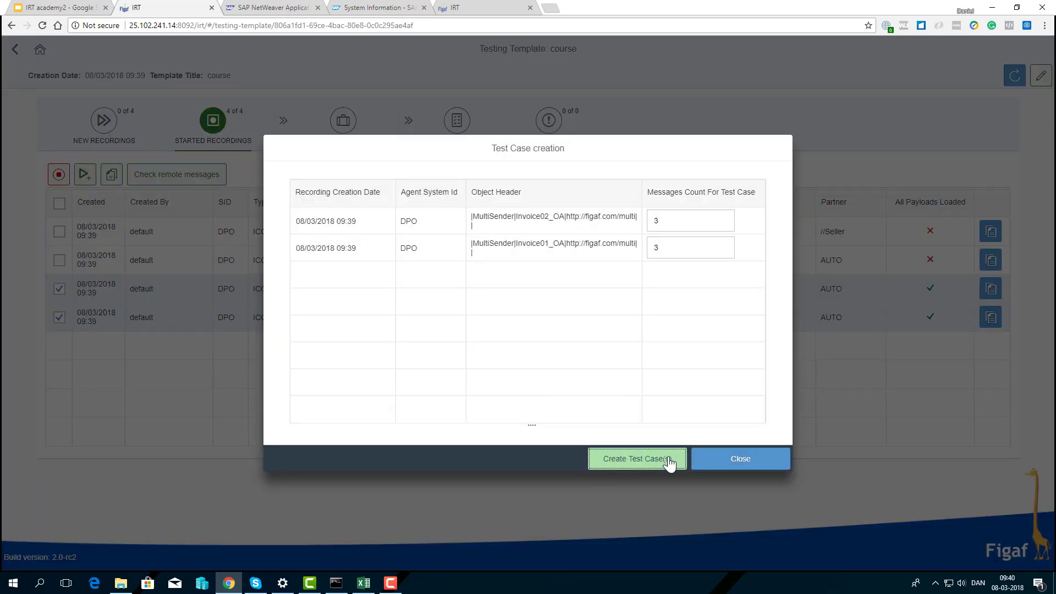
click(637, 459)
click(620, 331)
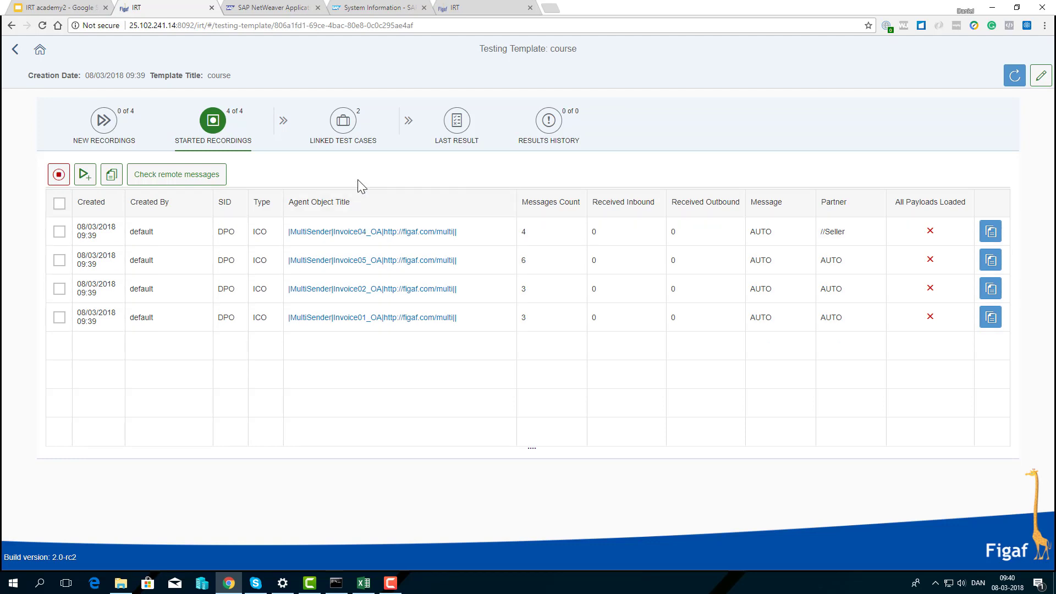
click(343, 119)
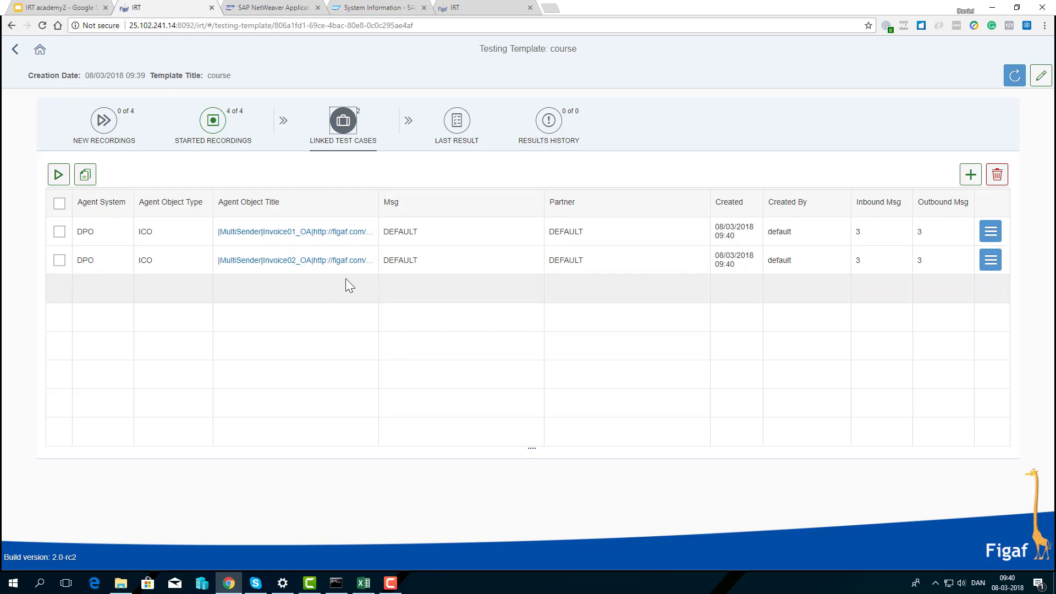
- Switch to the IRT academy2 presentation in Google Slides and select slide 35, "What can be recorded"
click(94, 9)
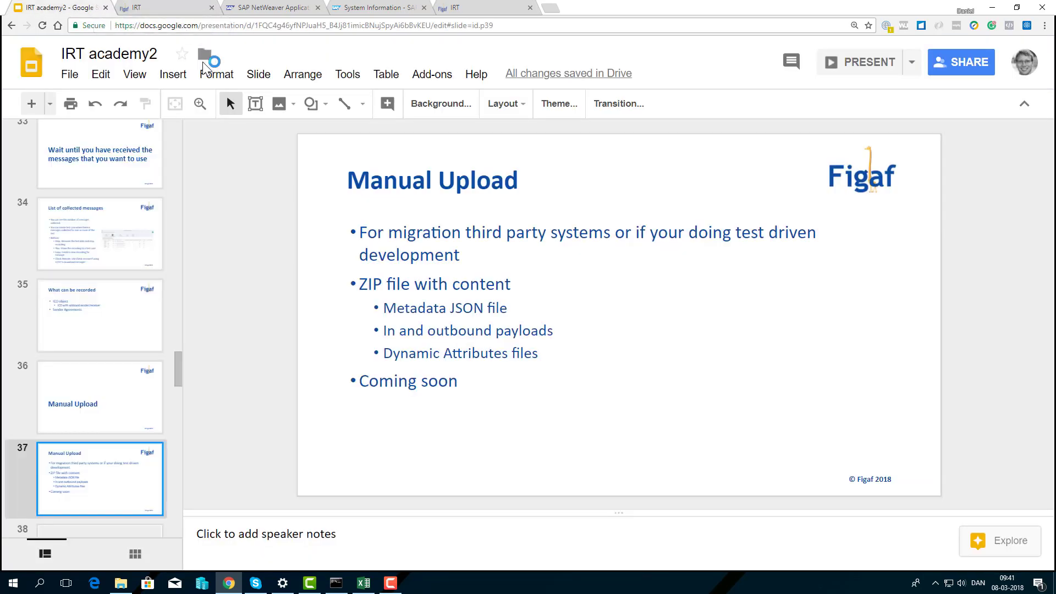
click(150, 378)
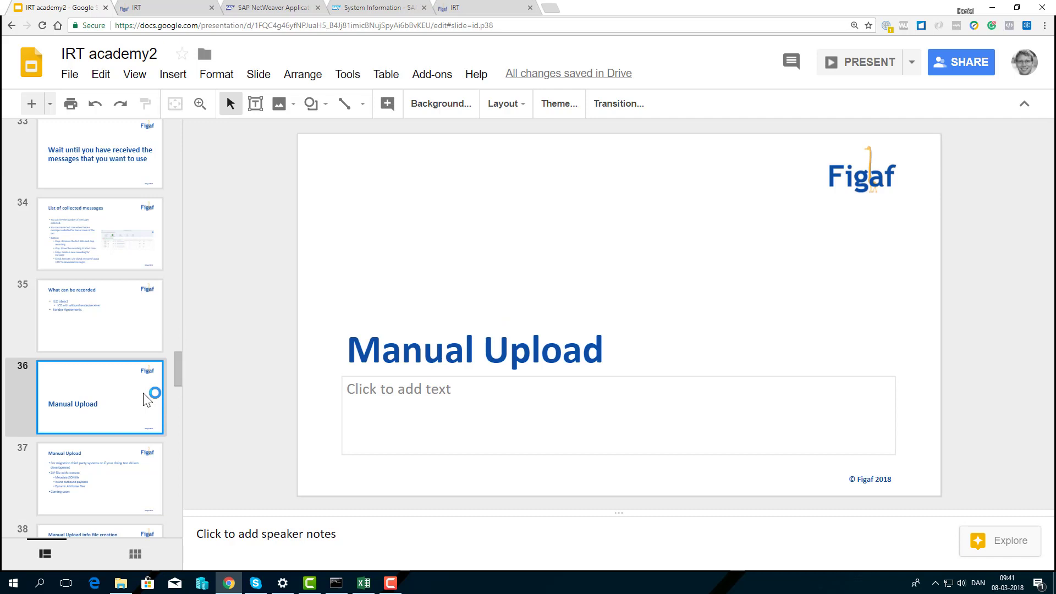
click(132, 337)
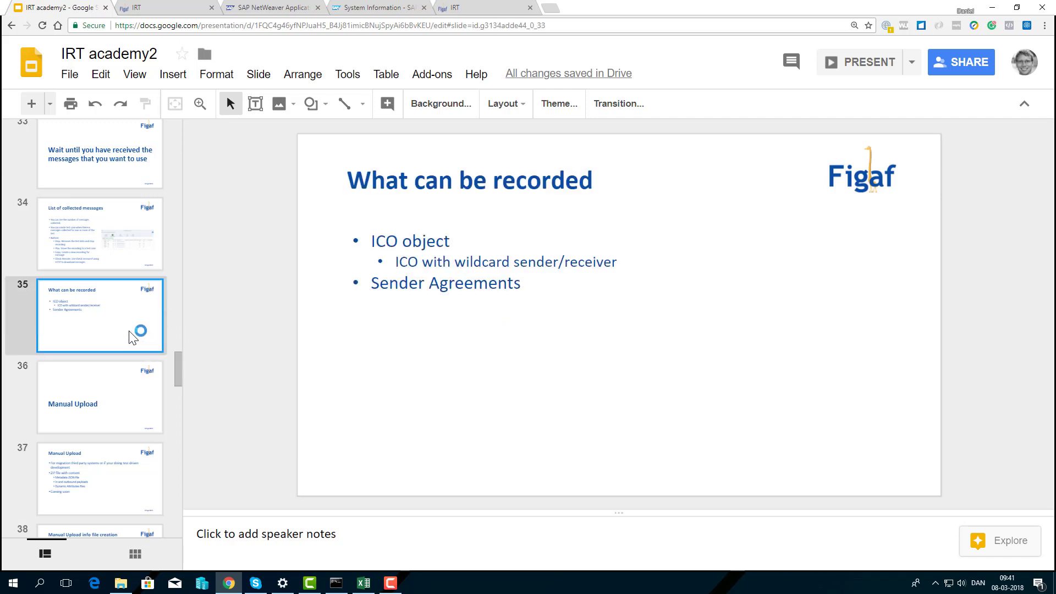
- Return to the Figaf IRT application and reopen the Integration Objects list from its home page
click(176, 8)
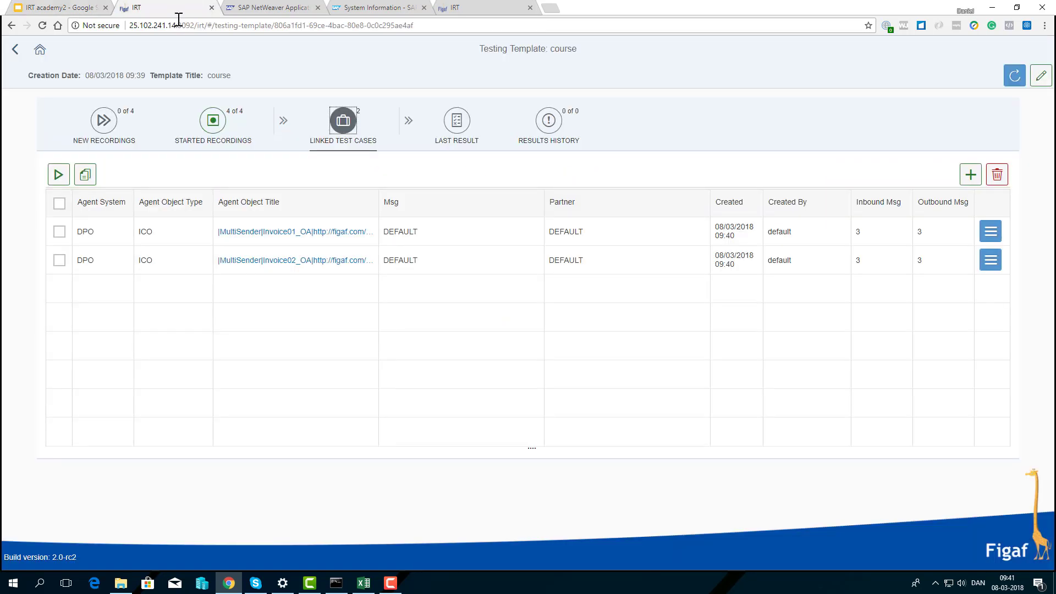
click(86, 9)
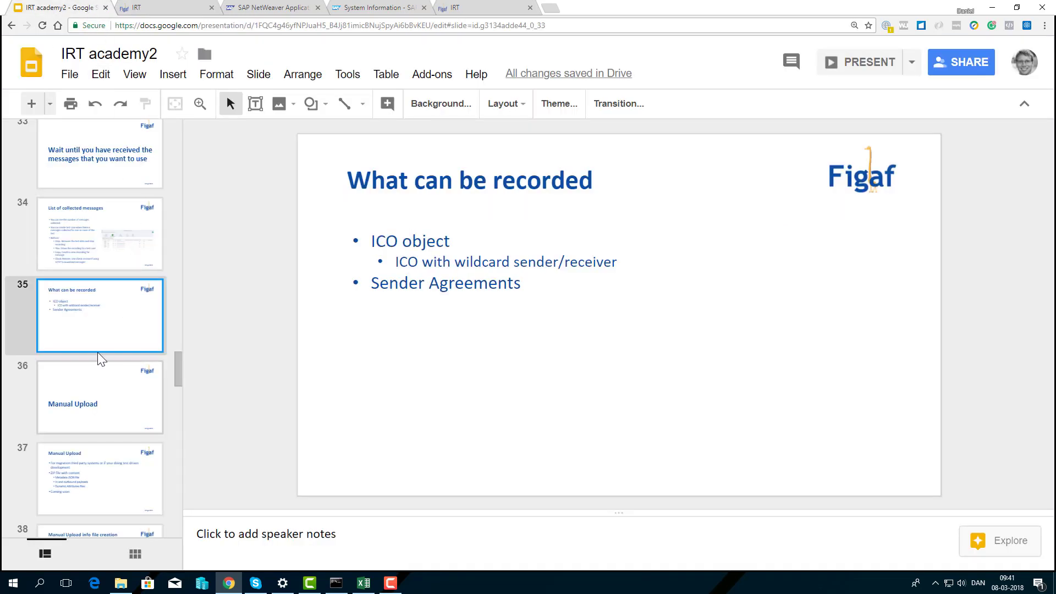
click(149, 9)
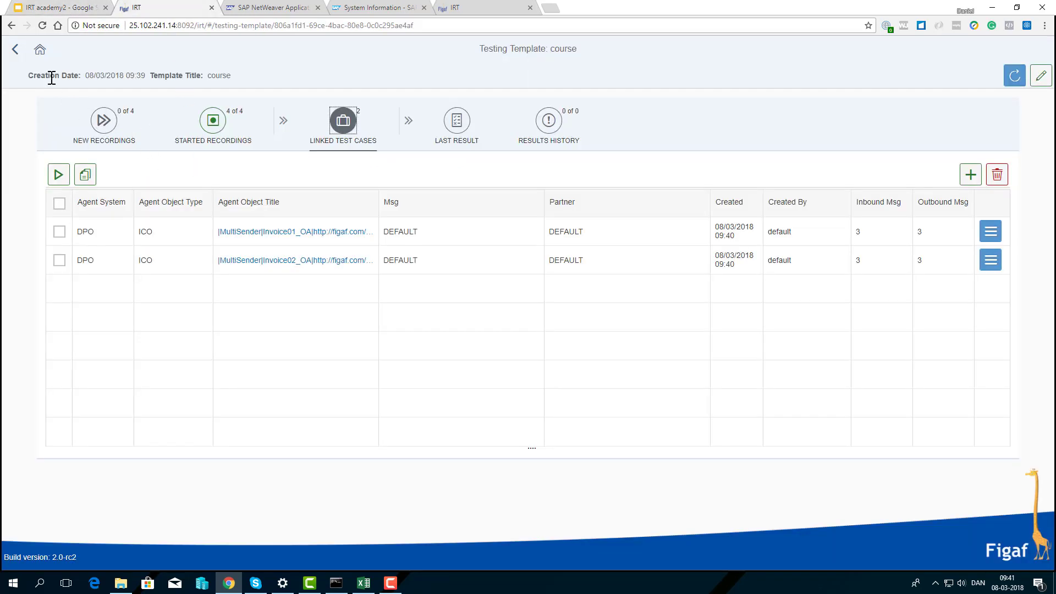
click(39, 49)
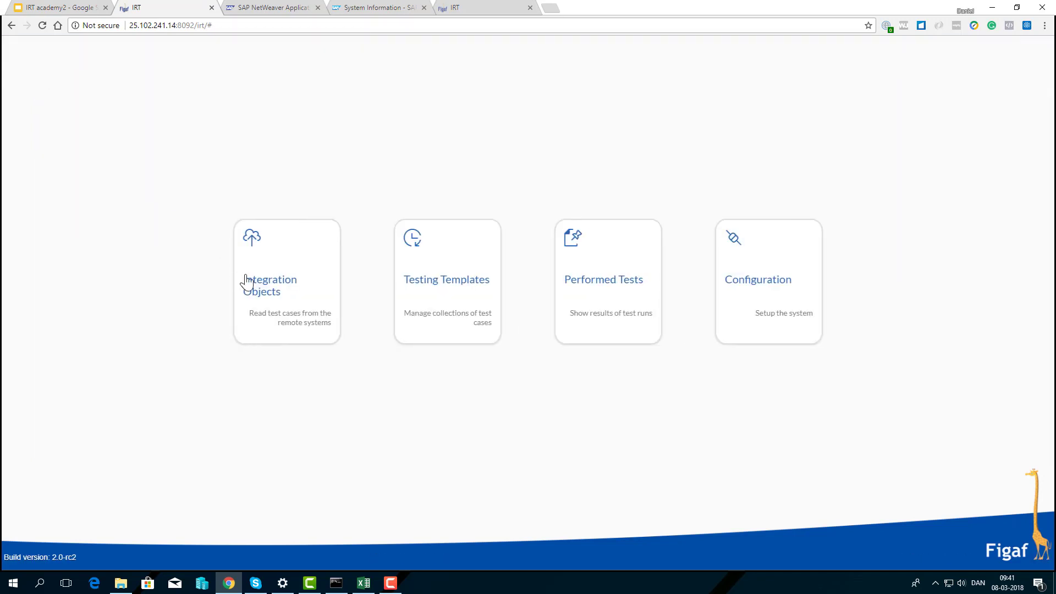
click(247, 281)
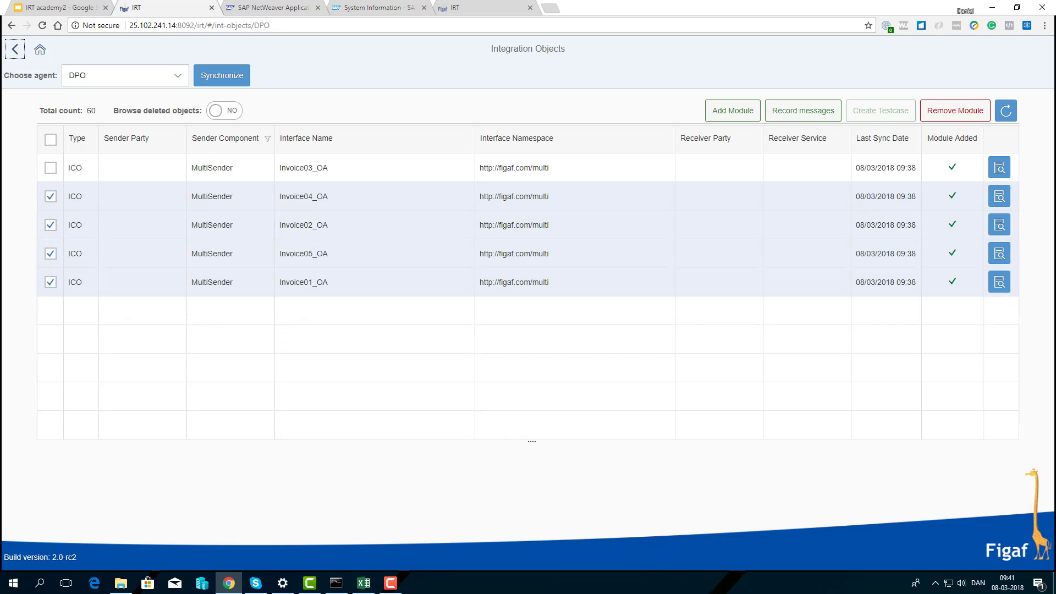
- Switch back to the IRT academy2 presentation in Google Slides, present it from slide 35 and advance to slide 36
click(74, 7)
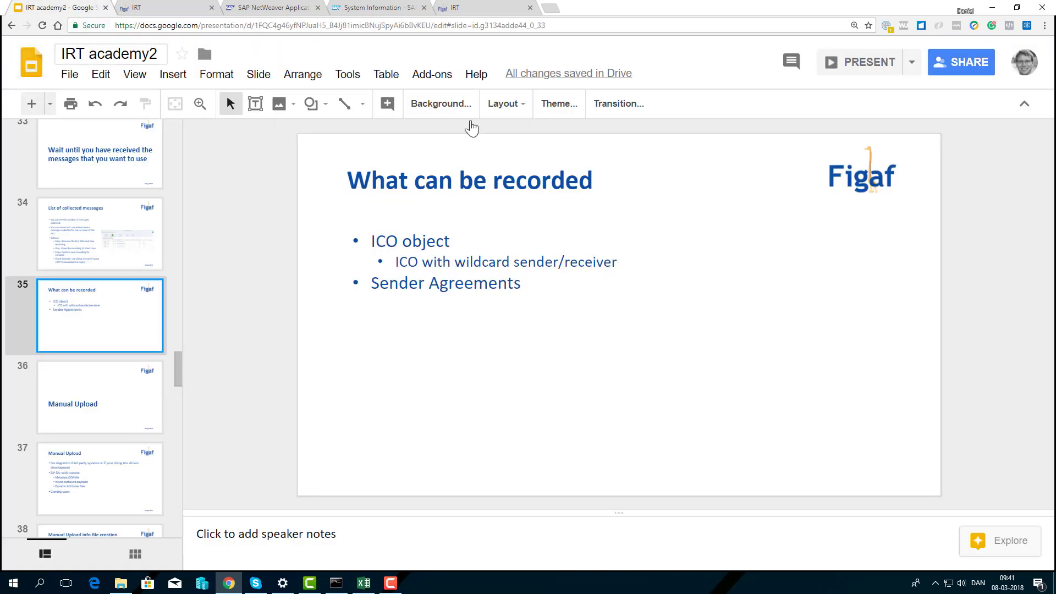
click(864, 67)
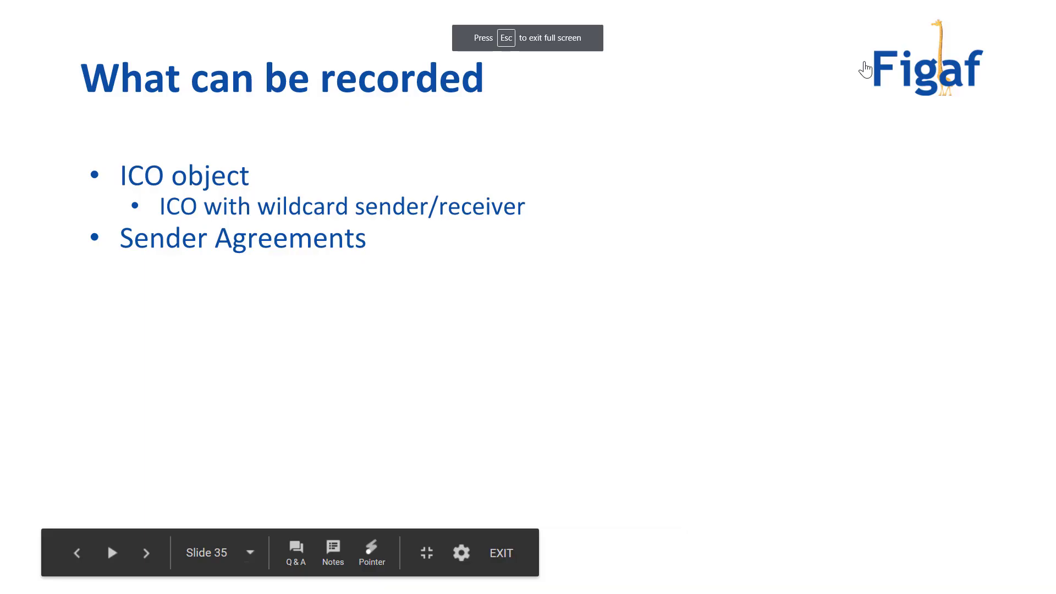
key(Right)
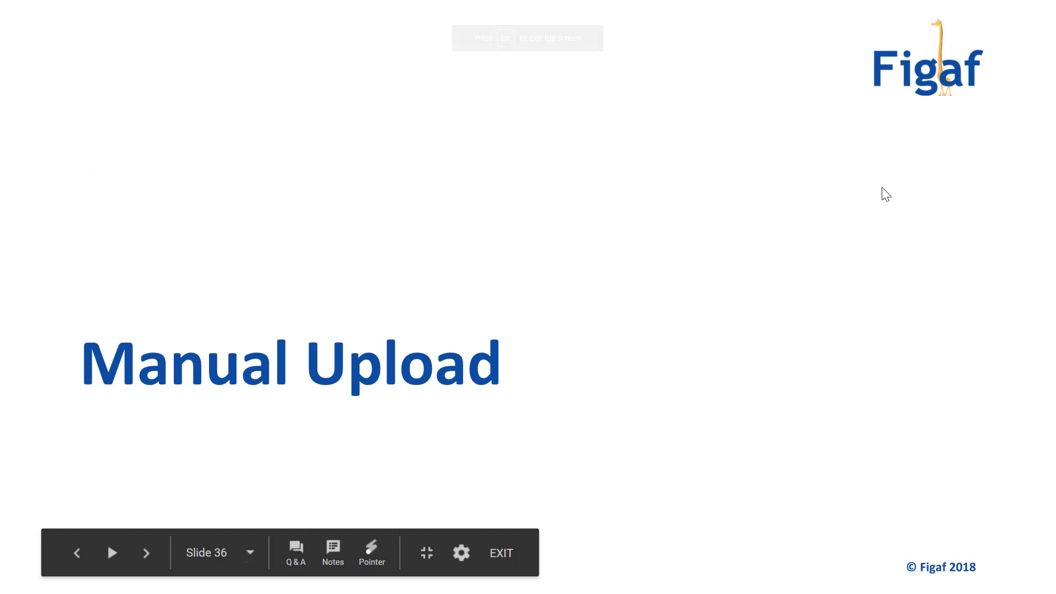